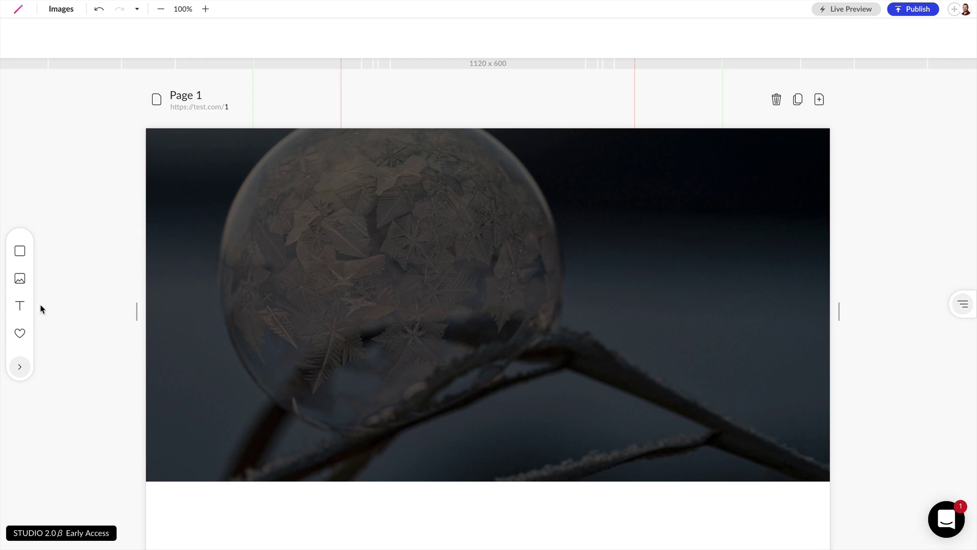
Step: Drop a new Lato 20, weight 400 text box onto the centre of the dark photo hero
drag(20, 308, 462, 283)
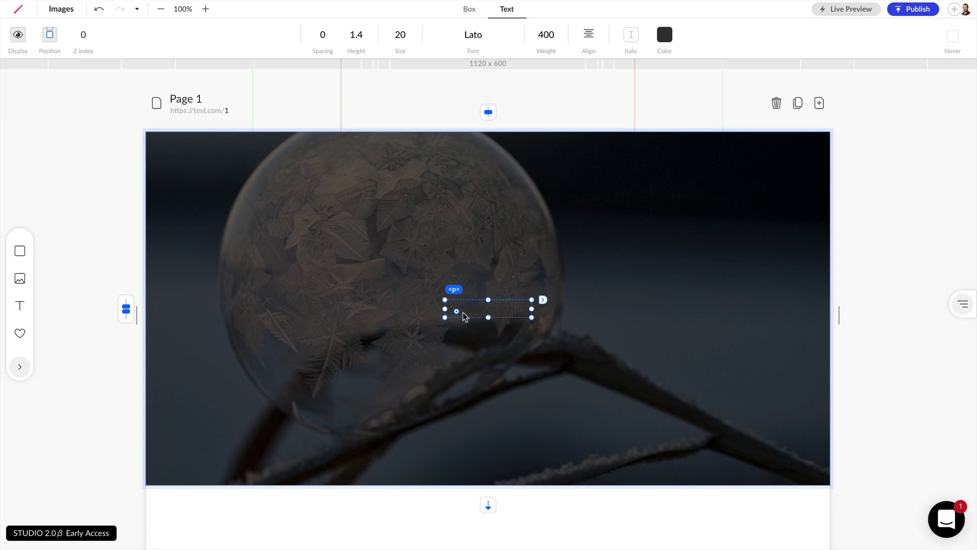
Step: Replace the placeholder with 'This is a header' and make it white (#FFFFFF) at weight 900
double_click(505, 313)
key(BackSpace)
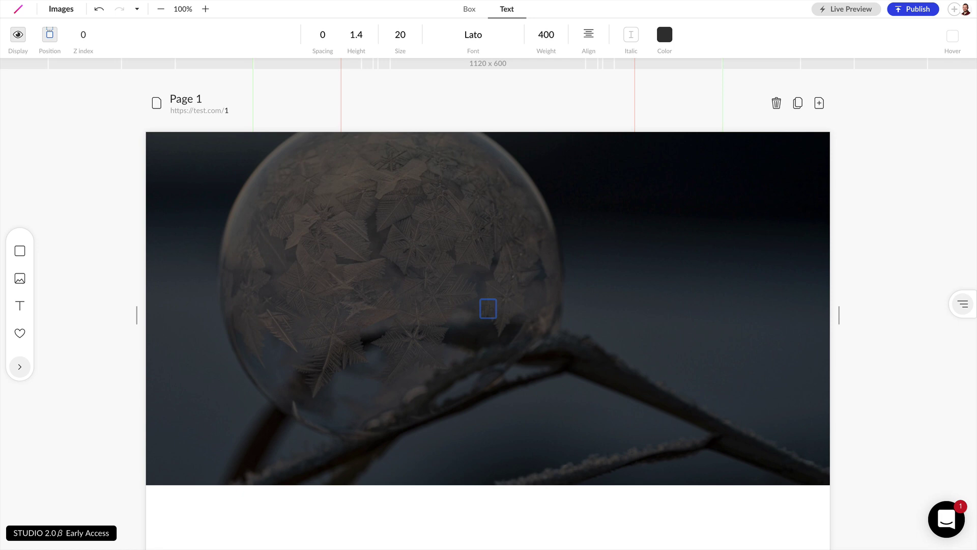
key(Escape)
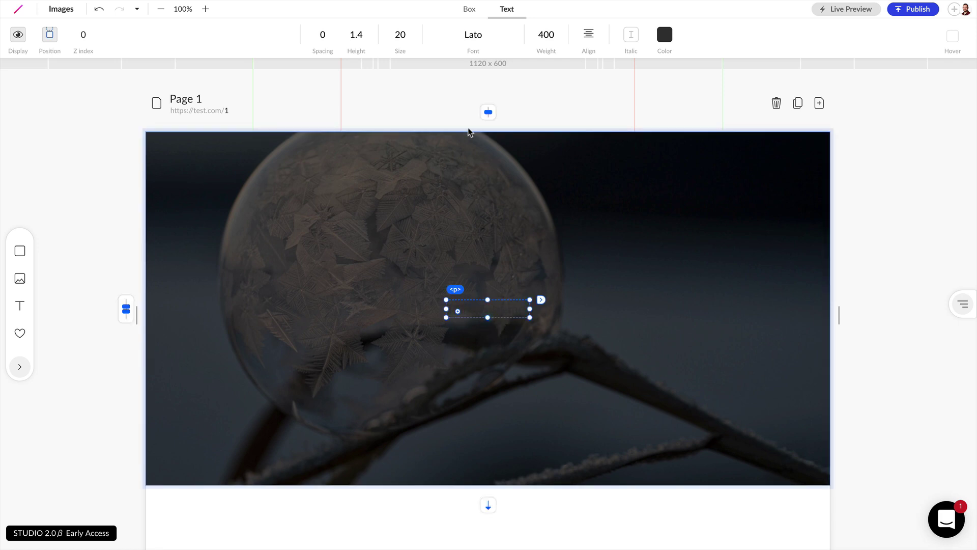
click(473, 35)
click(666, 36)
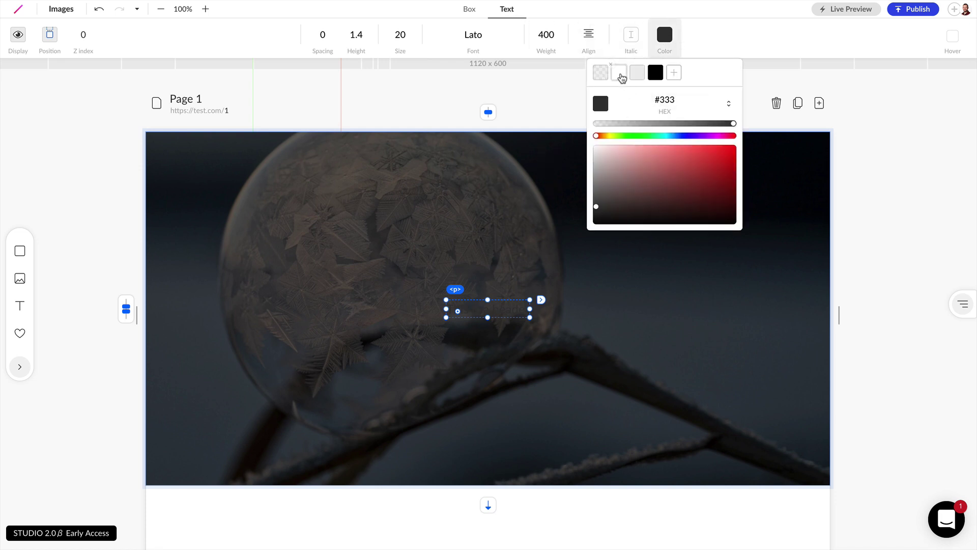
click(620, 75)
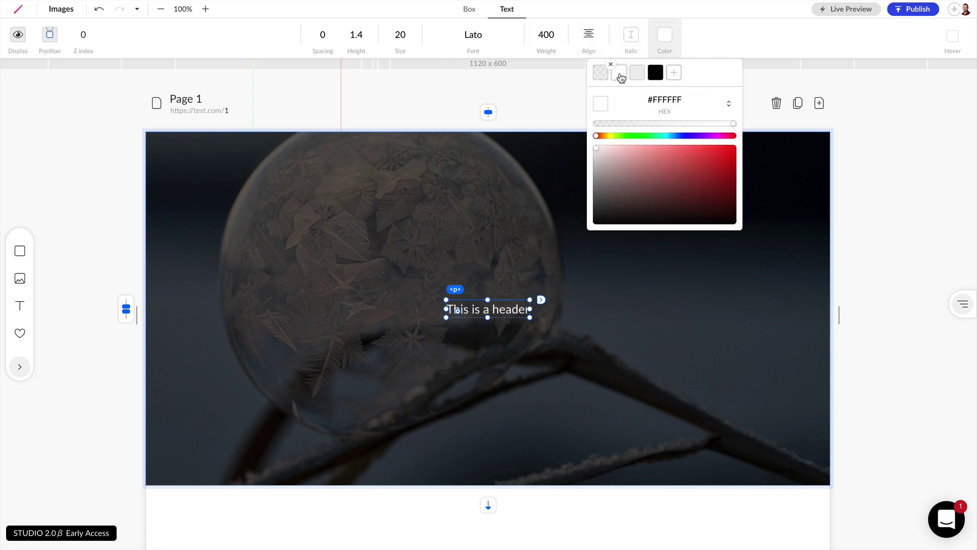
mouse_move(552, 40)
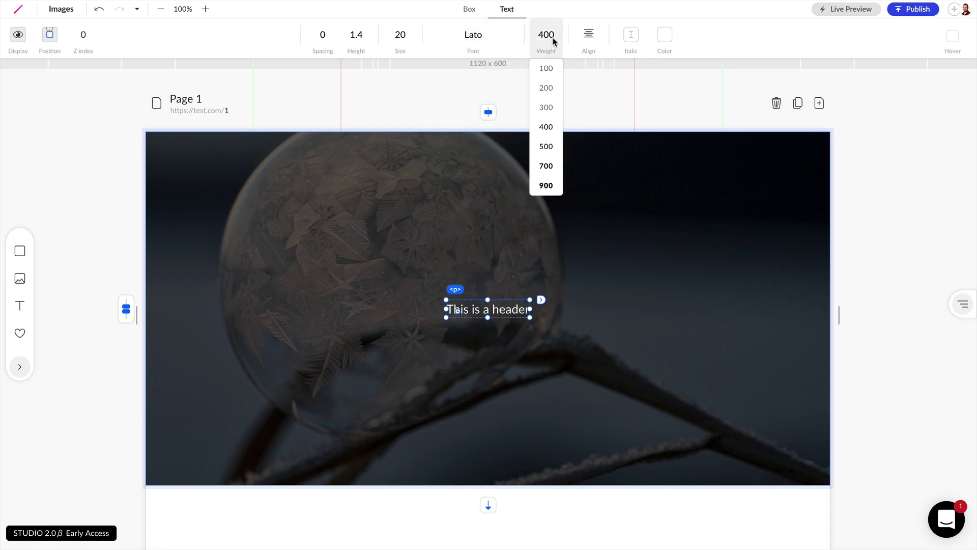
click(545, 185)
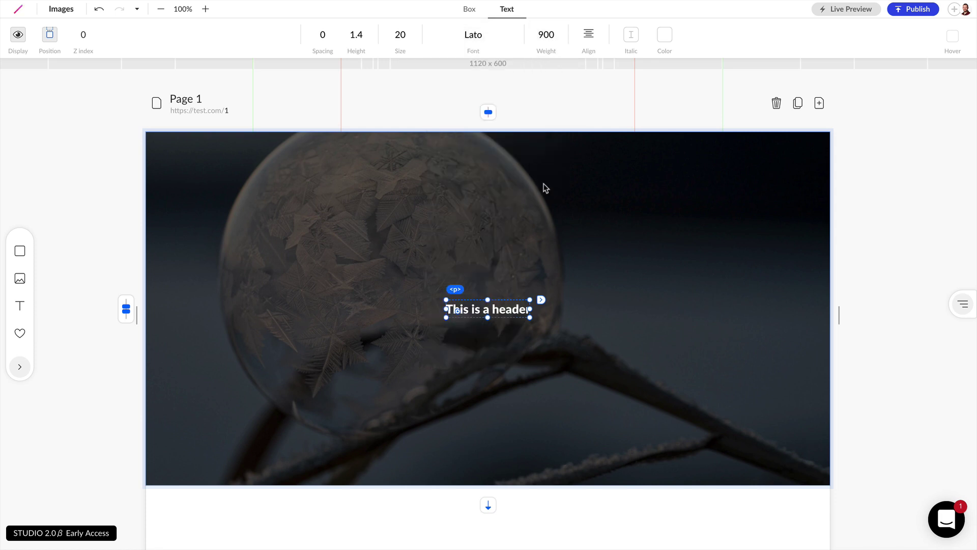
Step: Set the header font size to 36, keeping letter spacing 0 and line height 1.4
click(319, 49)
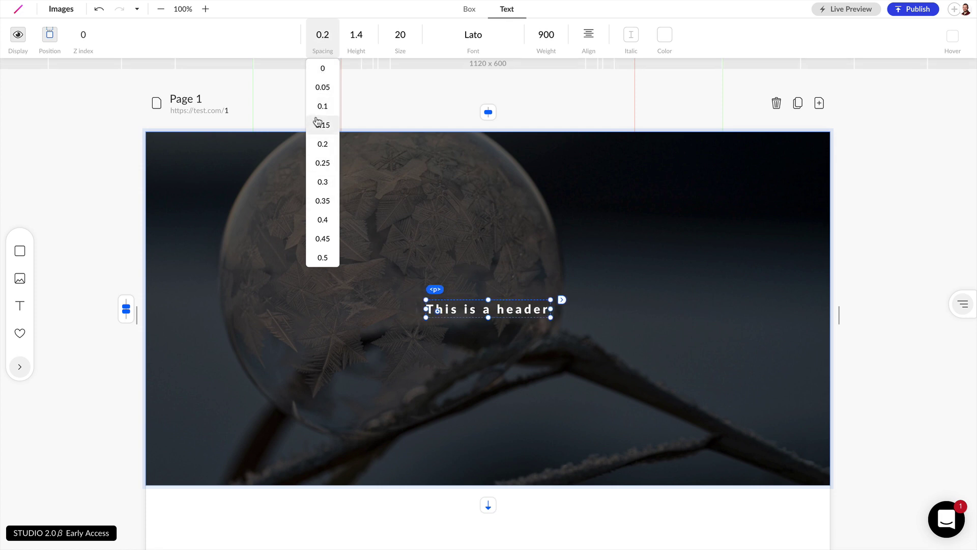
click(358, 34)
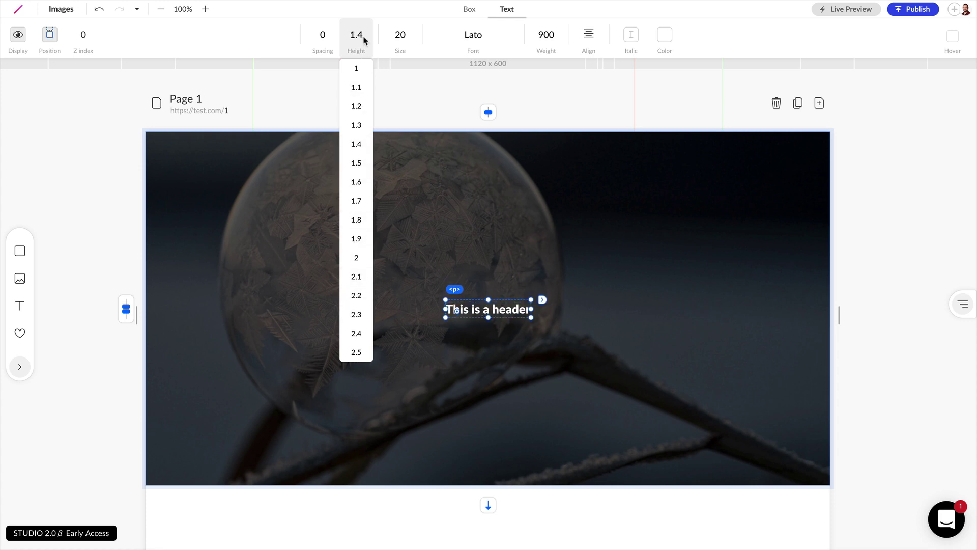
click(397, 35)
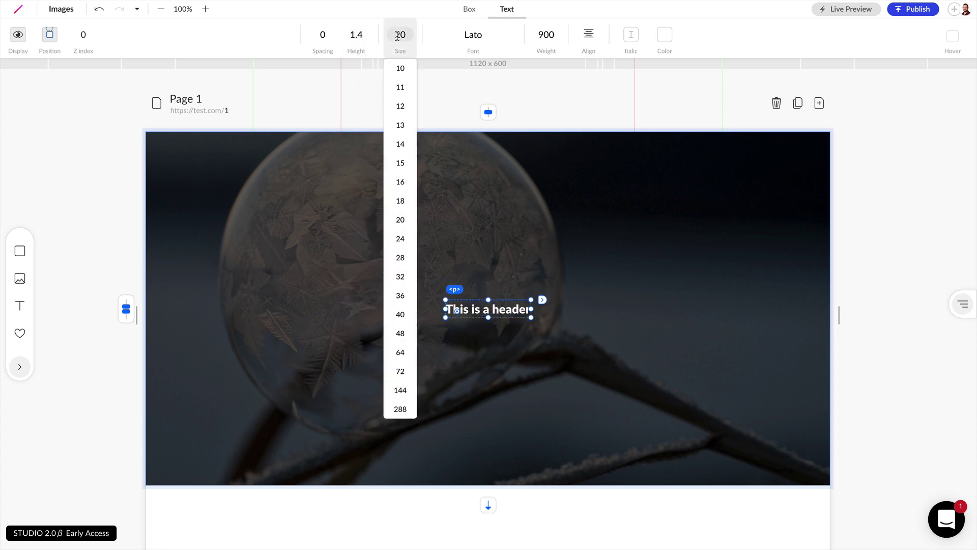
click(399, 297)
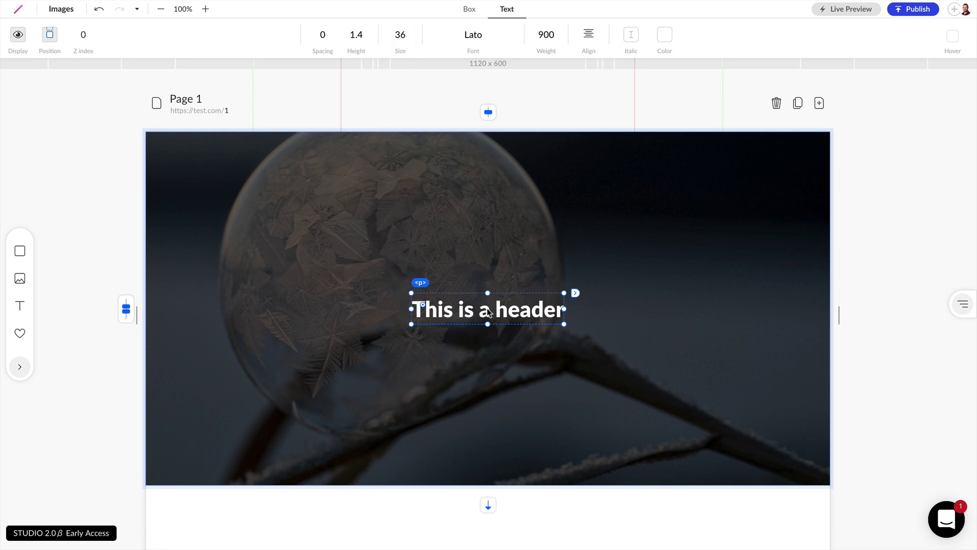
click(590, 47)
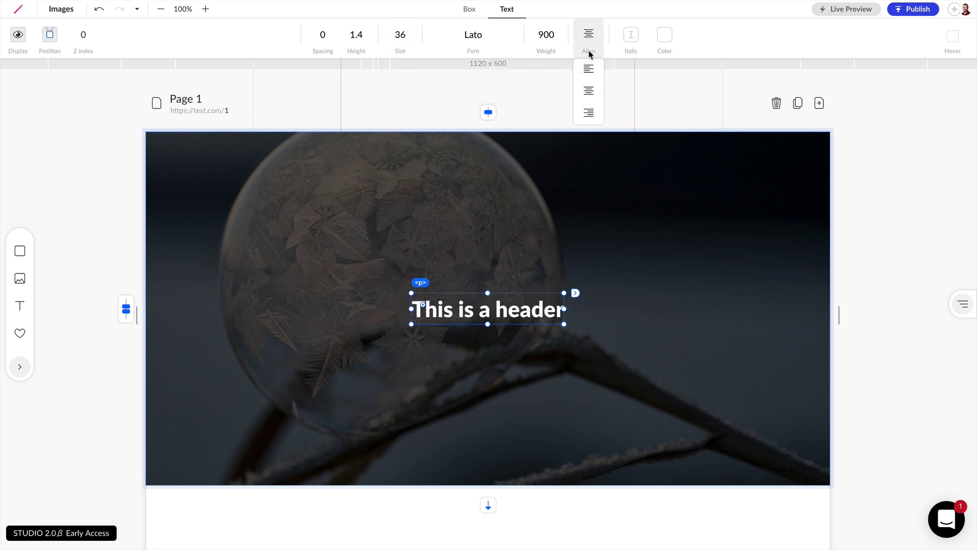
click(588, 111)
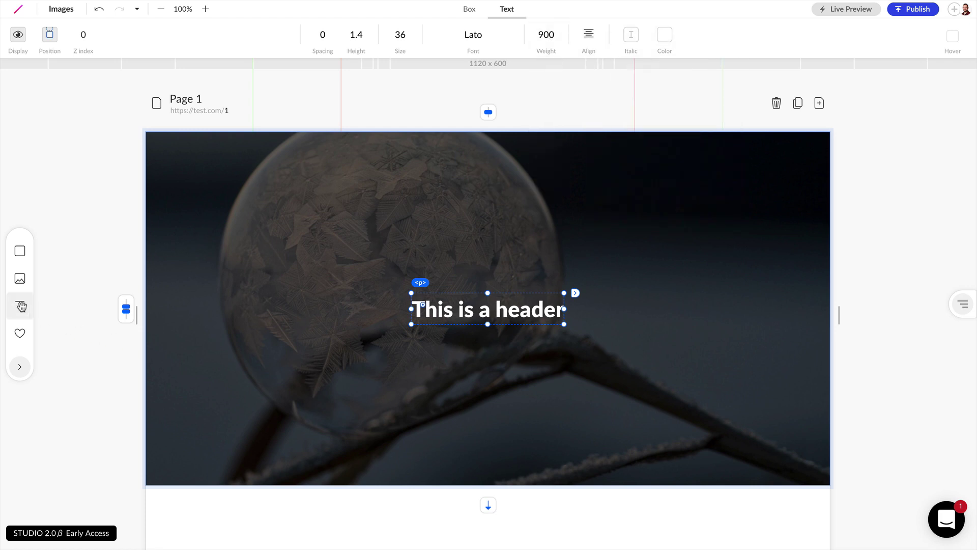
Step: Place a second text box under the header and paste white Lorem ipsum text into it
drag(19, 306, 476, 341)
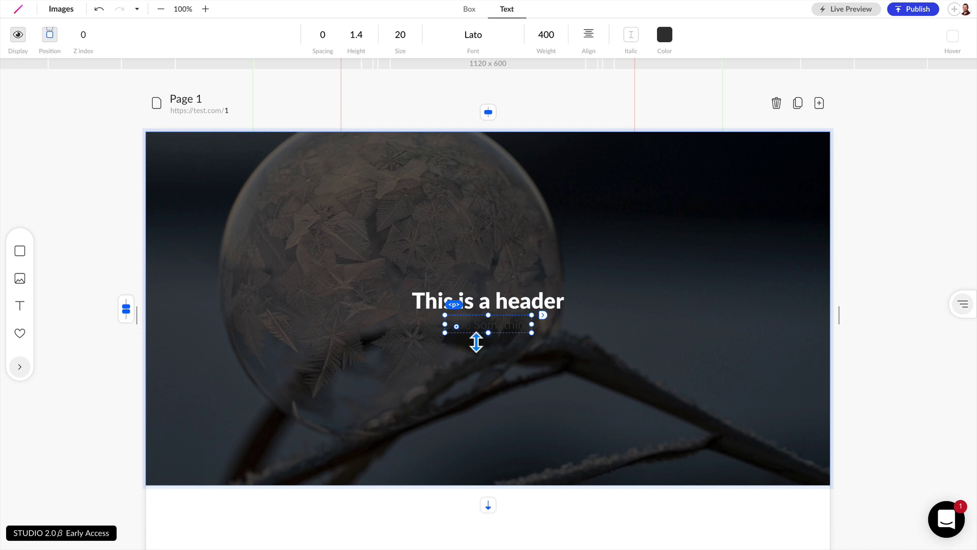
double_click(474, 324)
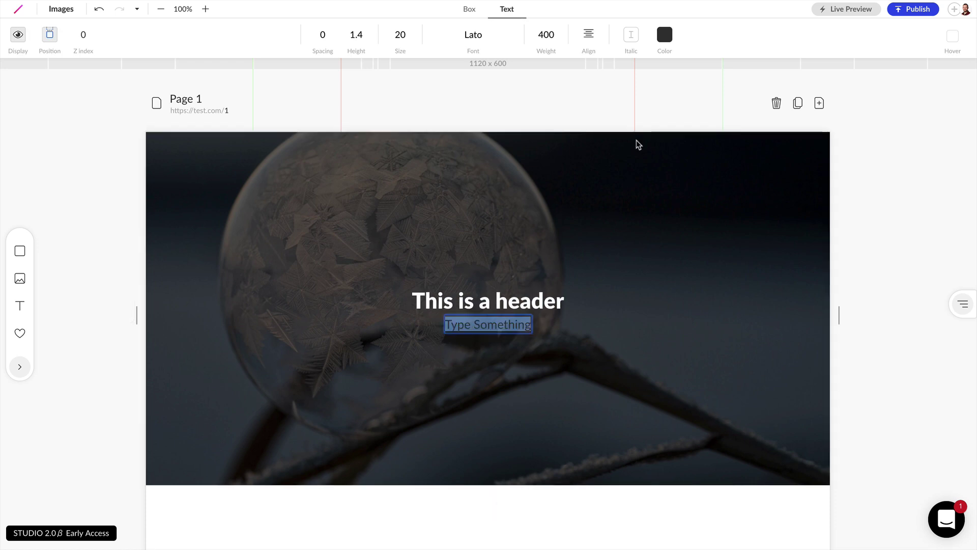
click(665, 36)
click(618, 77)
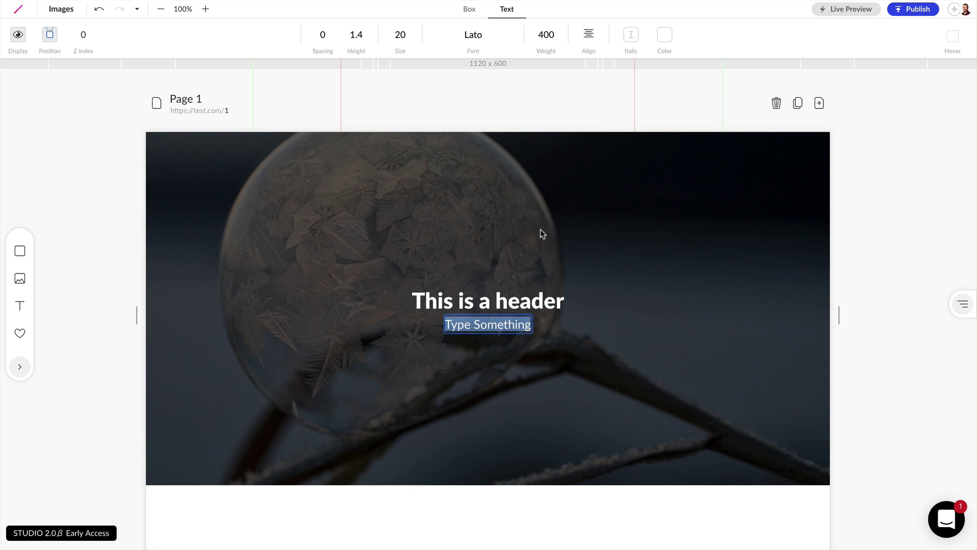
text(Lorem ipsum dolor sit amet, consectetur adipiscing elit, sed do eiusmod tempor incididunt ut labore et dolore magna aliqua. Ut enim ad minim veniam, quis nostrud exercitation ullamco laboris nisi ut aliquip ex ea commodo consequat. Duis aute irure dolor in reprehenderit in voluptate velit esse cillum dolore eu fugiat nulla pariatur.)
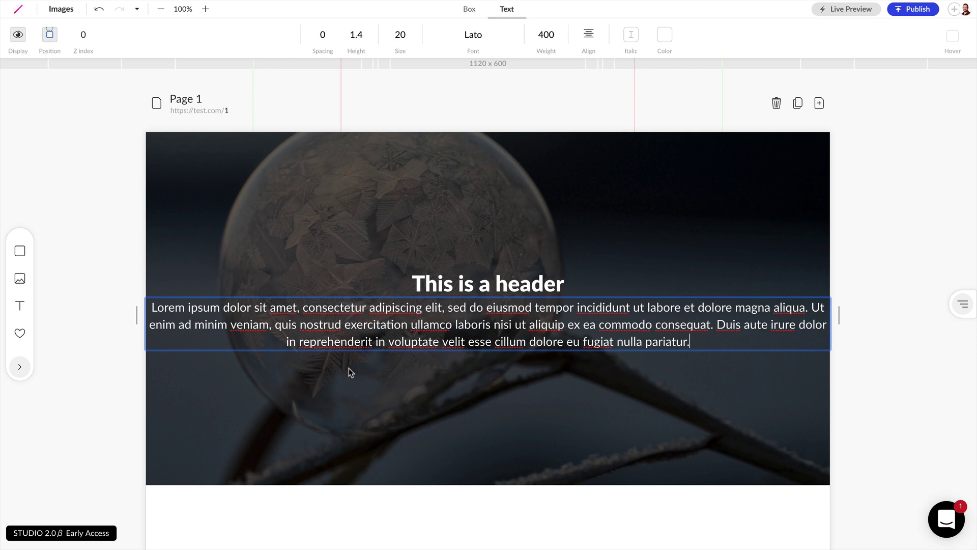
Step: Make the paragraph size 16 and italic, keeping line height 1.4
key(Escape)
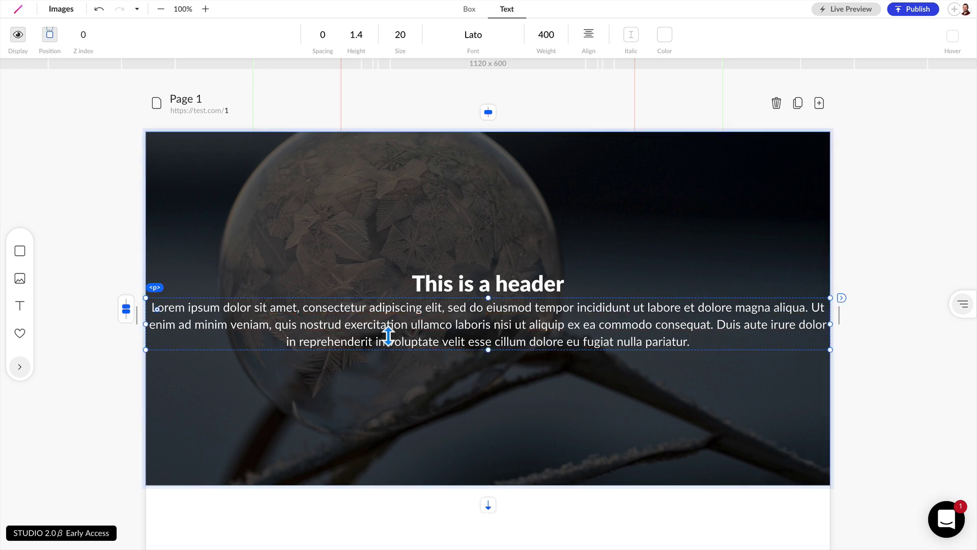
click(358, 40)
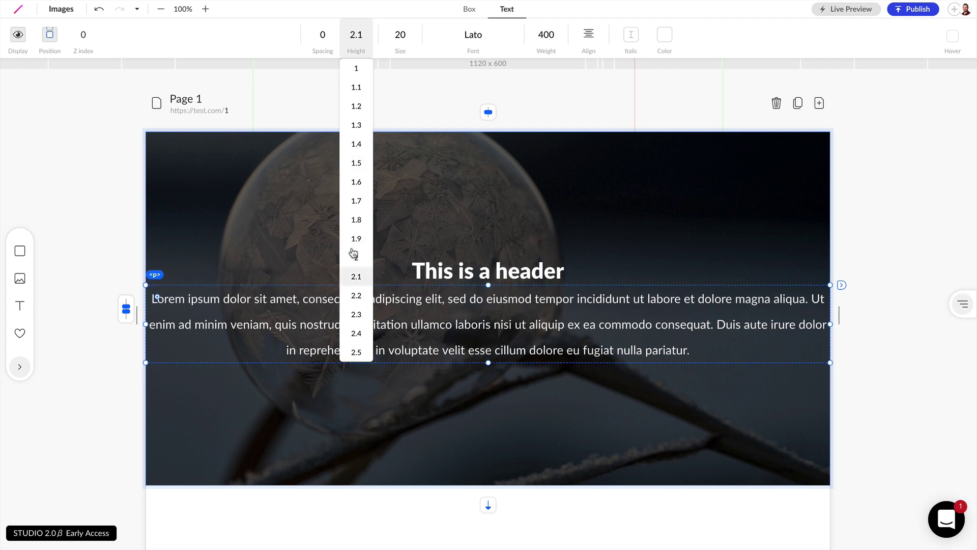
click(357, 144)
click(399, 32)
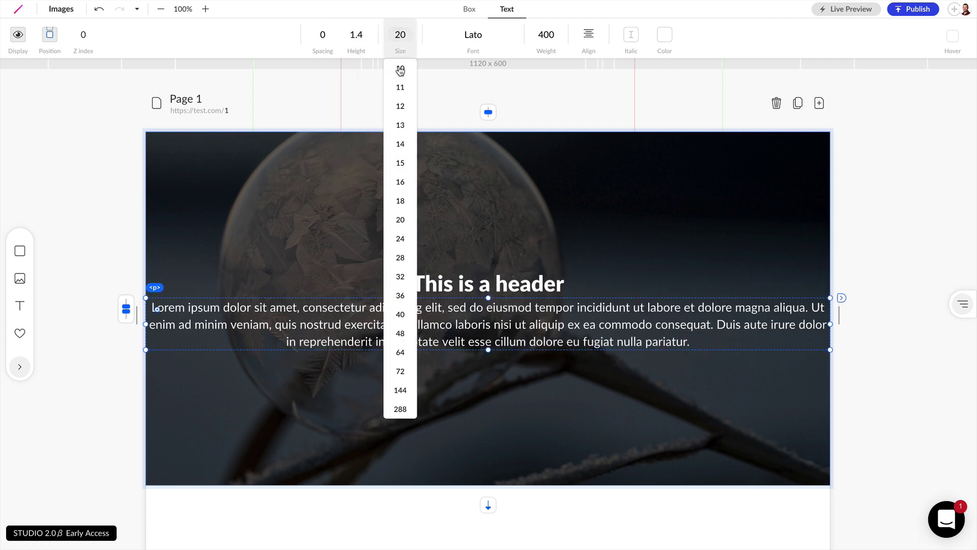
click(400, 182)
click(631, 34)
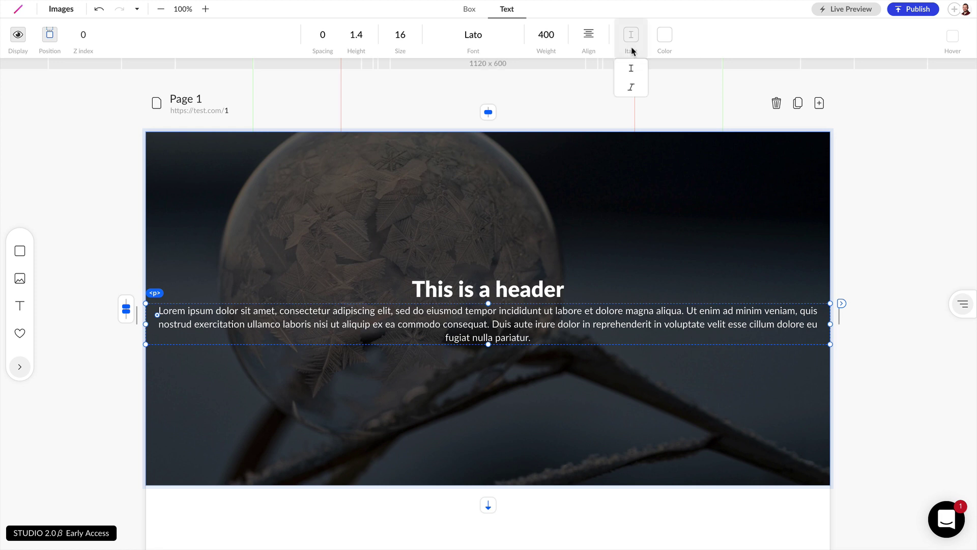
click(631, 88)
Step: Set the paragraph's white text colour to 0.6 opacity
click(664, 34)
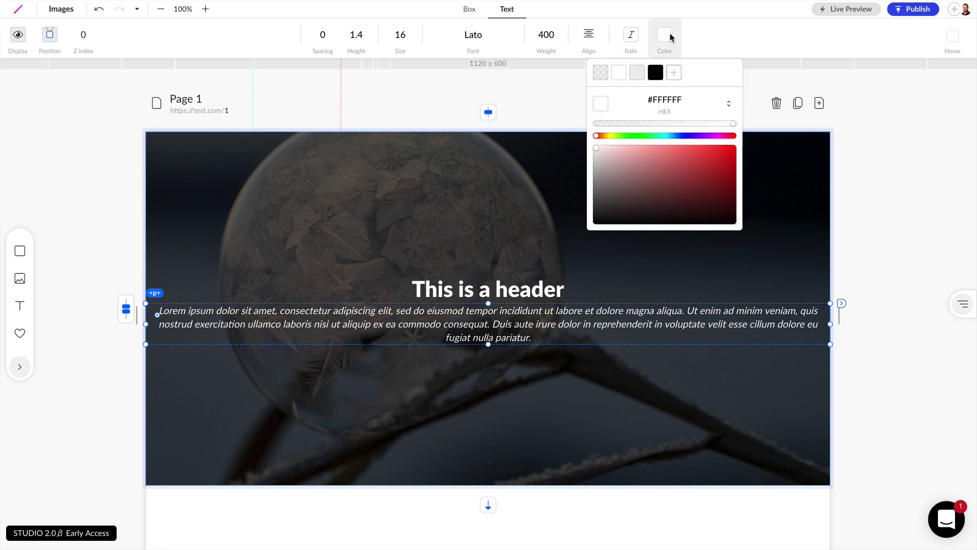
drag(728, 124, 682, 126)
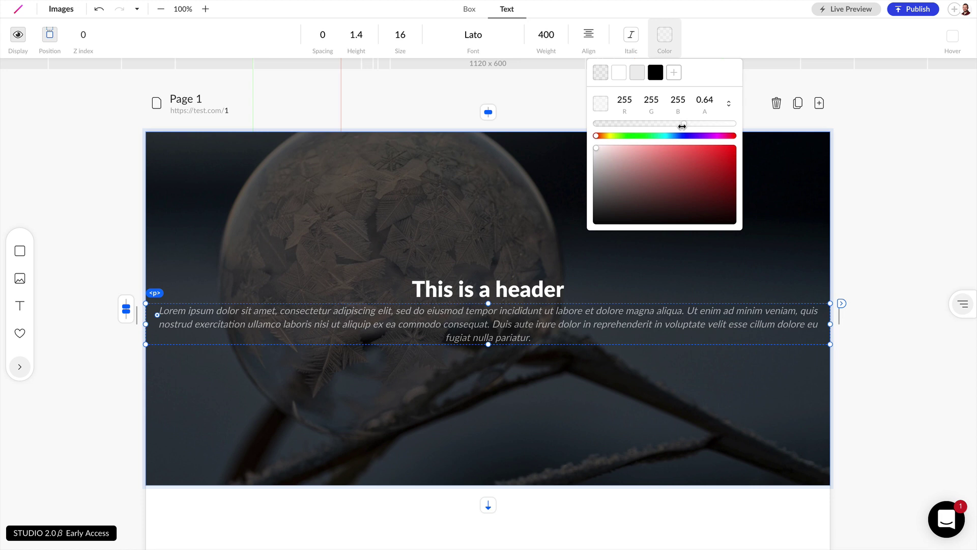
double_click(706, 102)
key(BackSpace)
click(509, 186)
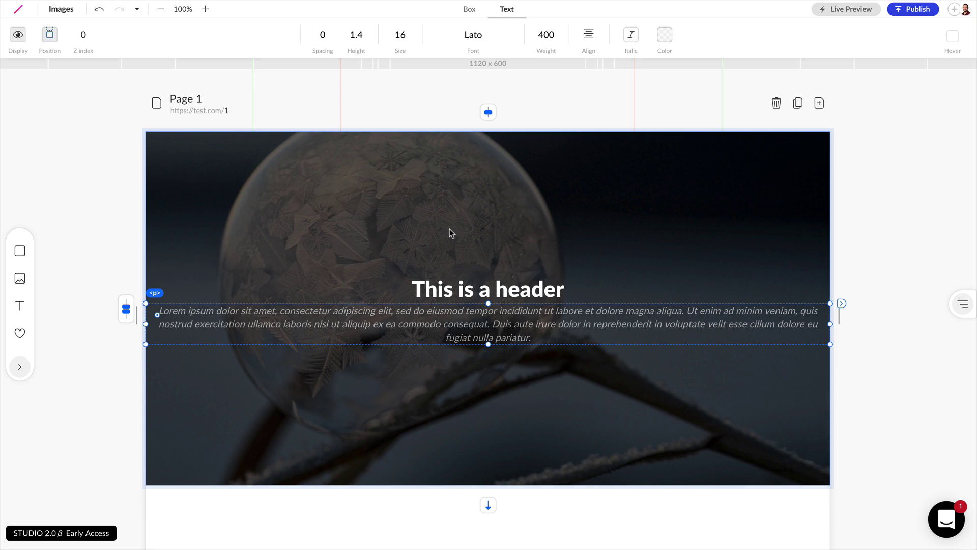
scroll(514, 232, down, 1)
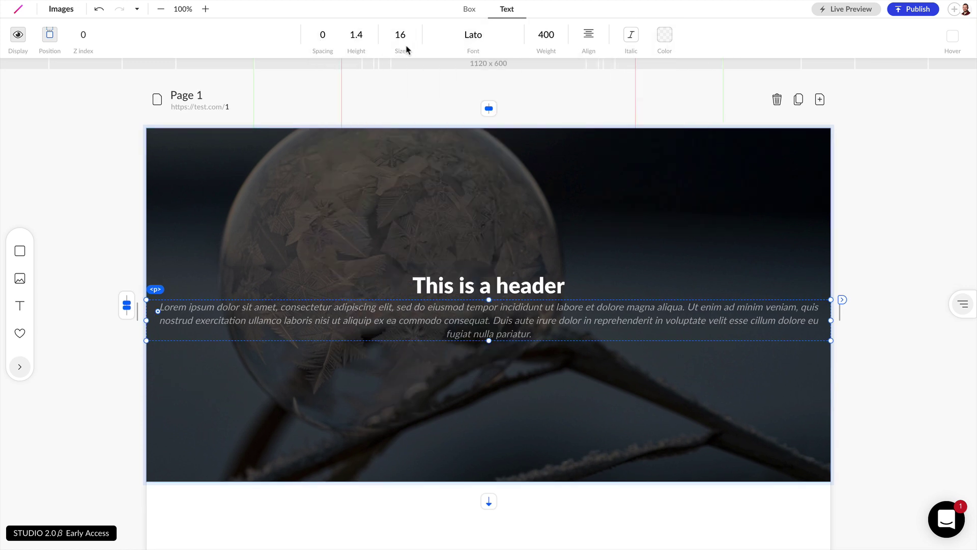
Step: Give the paragraph linked 100 padding, widen the side padding to 218, and add a 31 top margin
click(470, 11)
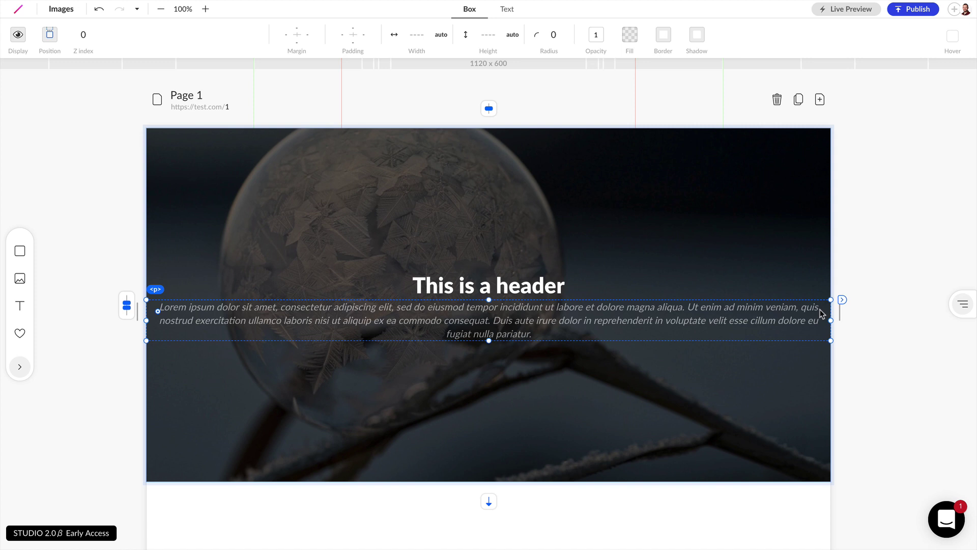
mouse_move(355, 42)
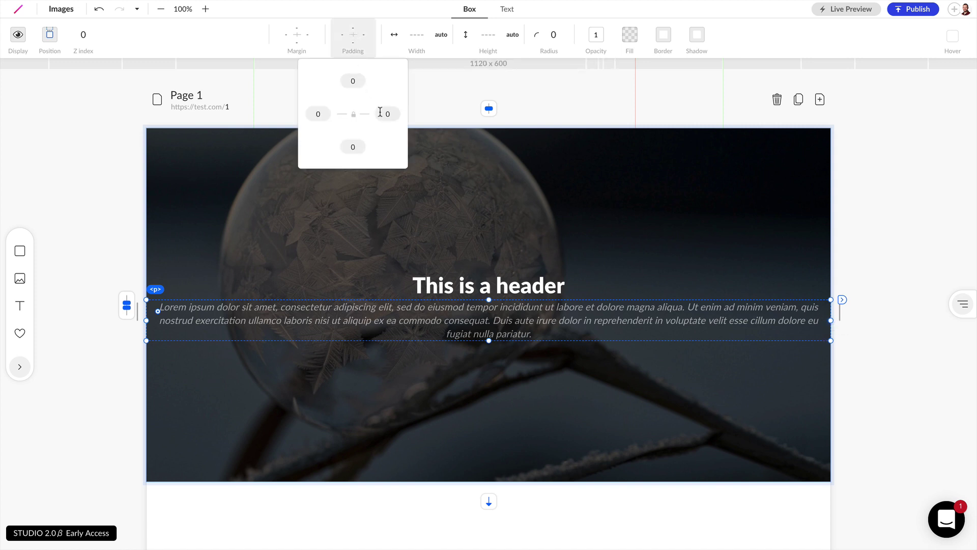
click(353, 114)
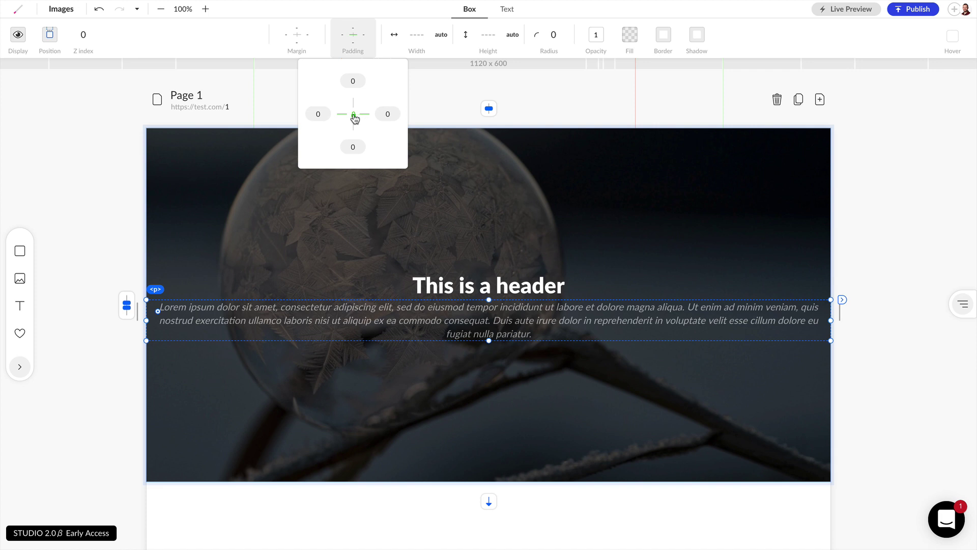
click(392, 114)
text(100)
key(Return)
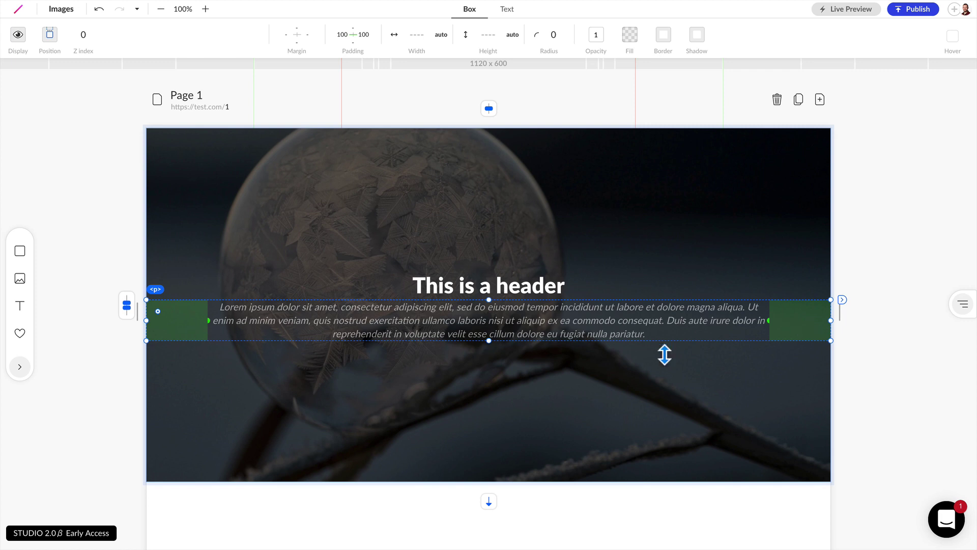
drag(774, 331, 704, 331)
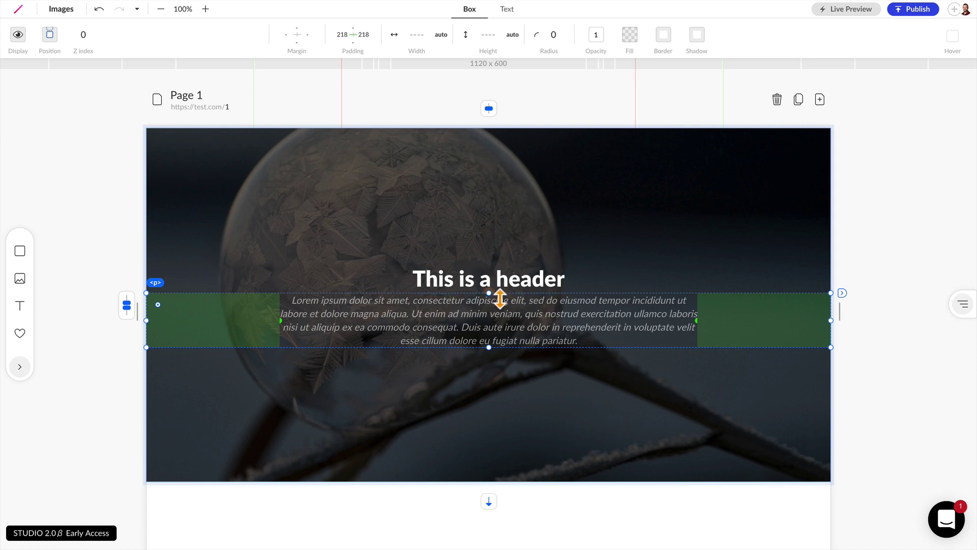
drag(499, 290, 498, 305)
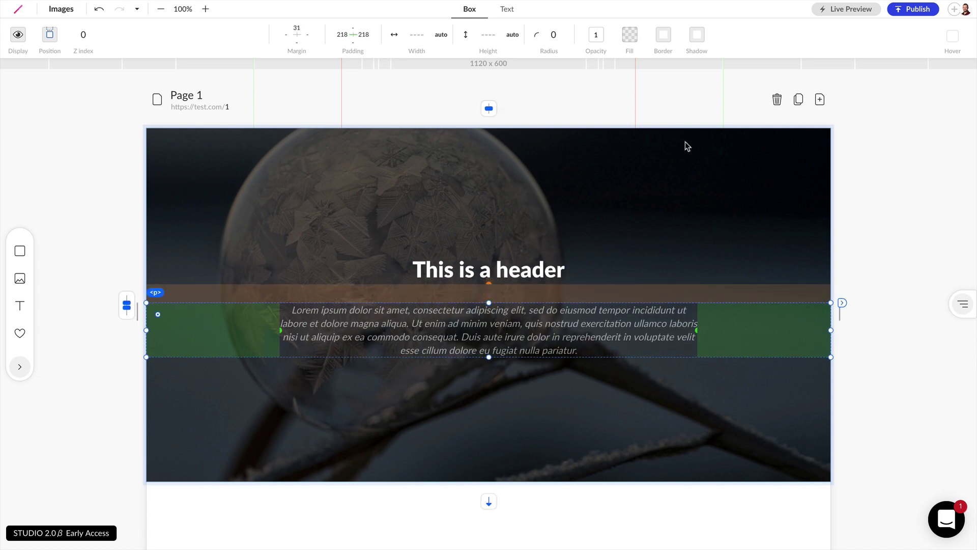
Step: Fill the paragraph background black at about 0.5 alpha with 26 top, 36 bottom, 172 side padding
click(663, 36)
click(631, 39)
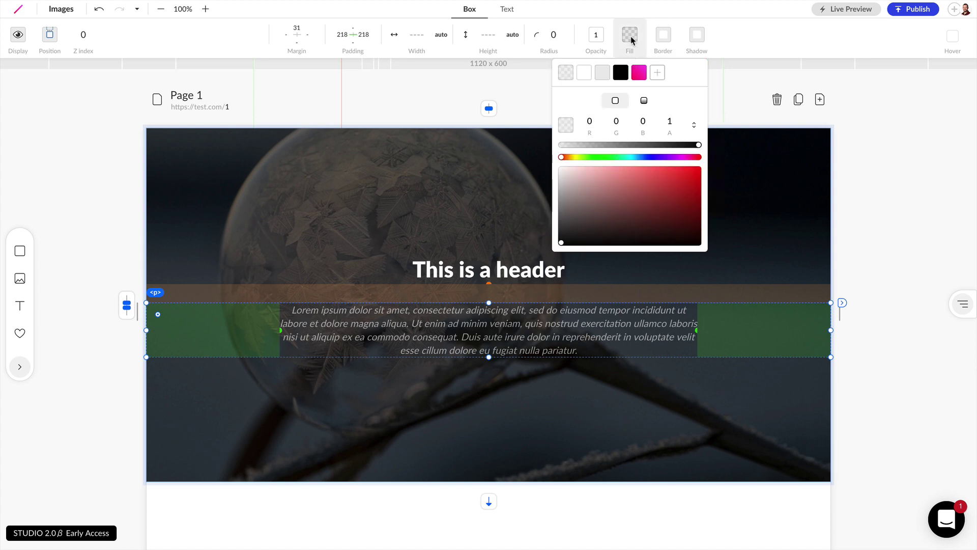
click(621, 73)
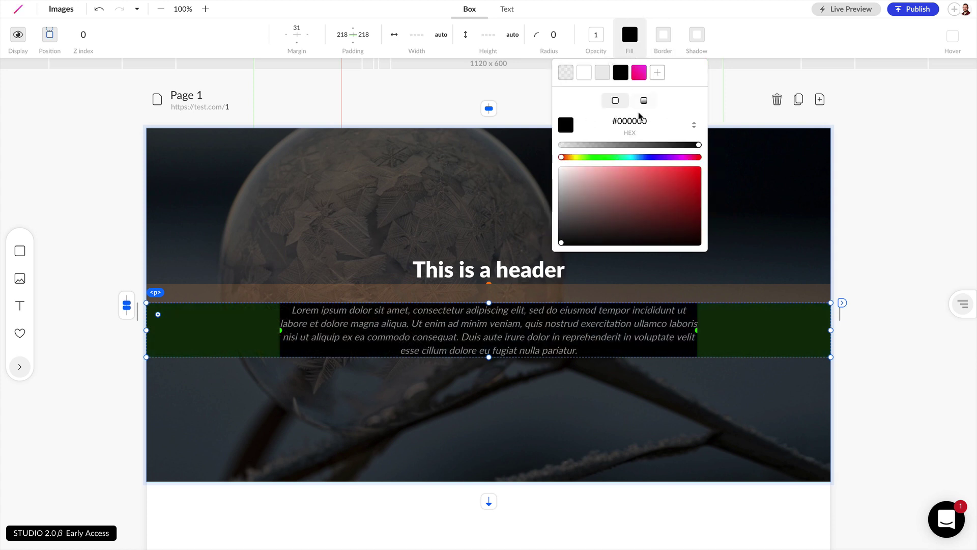
drag(663, 146, 629, 146)
click(530, 338)
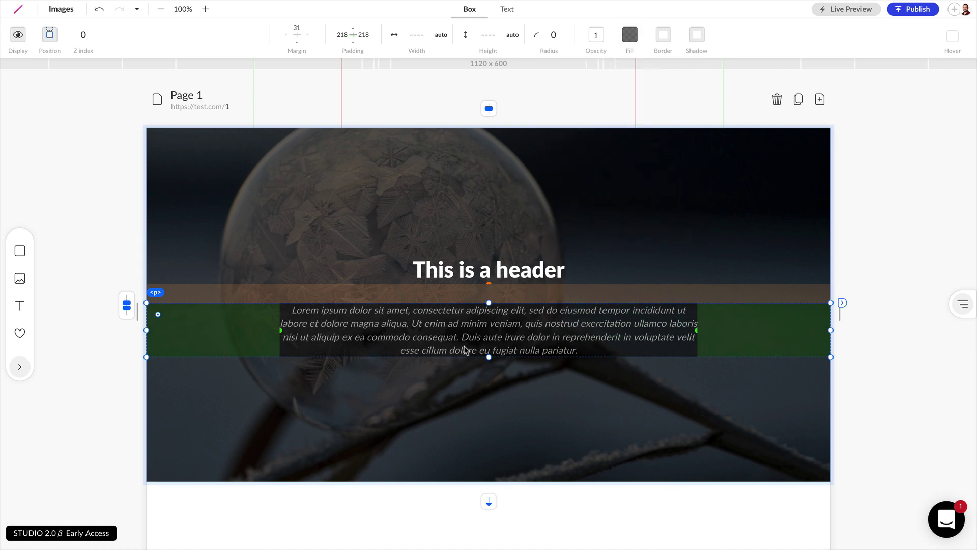
drag(497, 318, 499, 347)
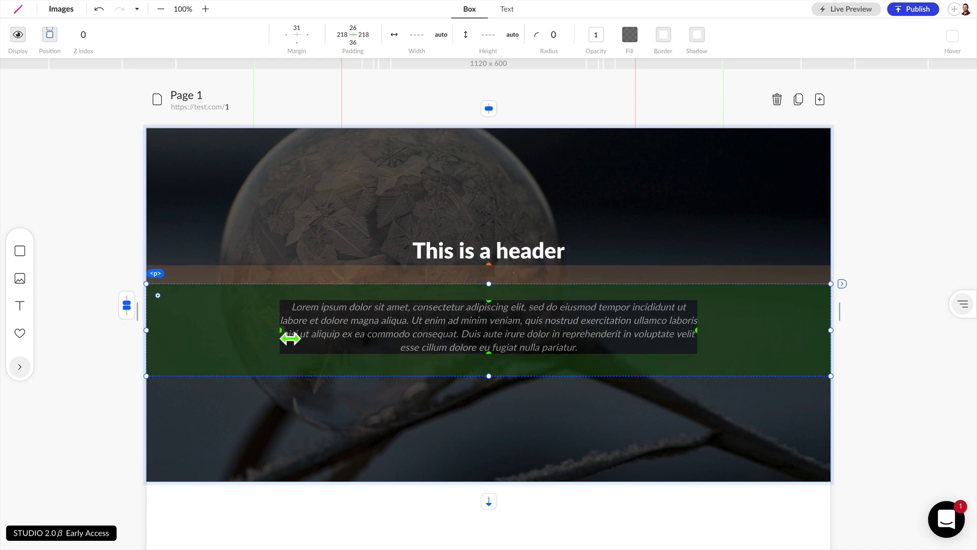
drag(285, 338, 56, 338)
Step: Set linked left and right paragraph margins of 200 and side padding of 33
click(299, 48)
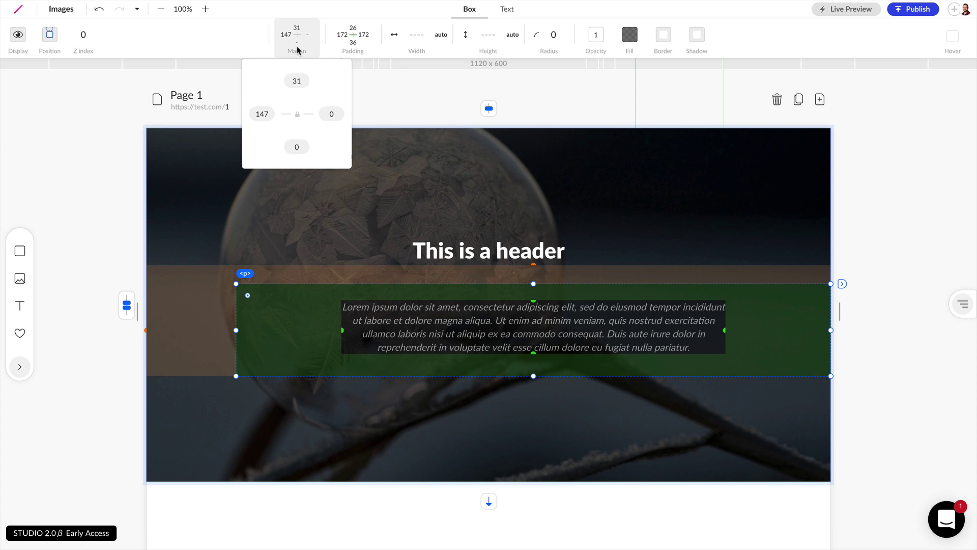
click(298, 115)
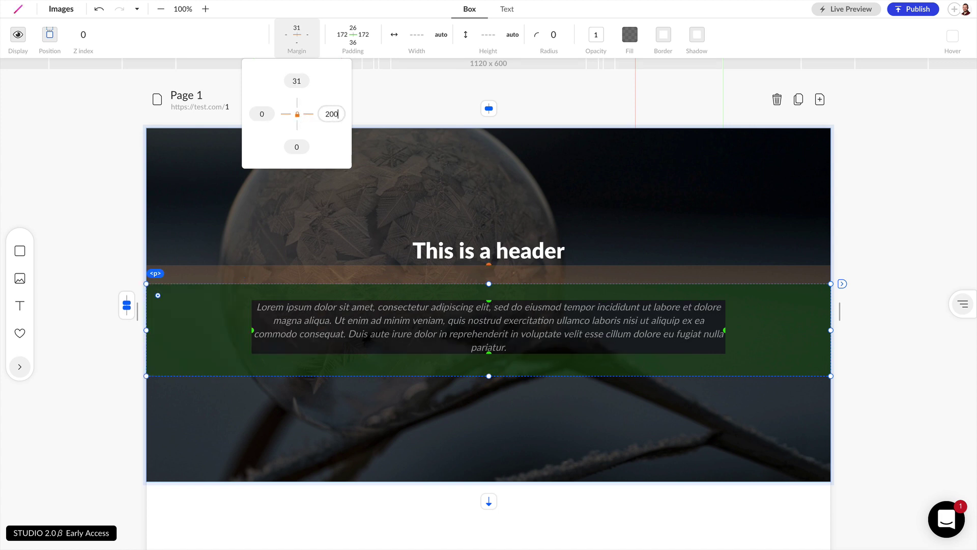
key(Return)
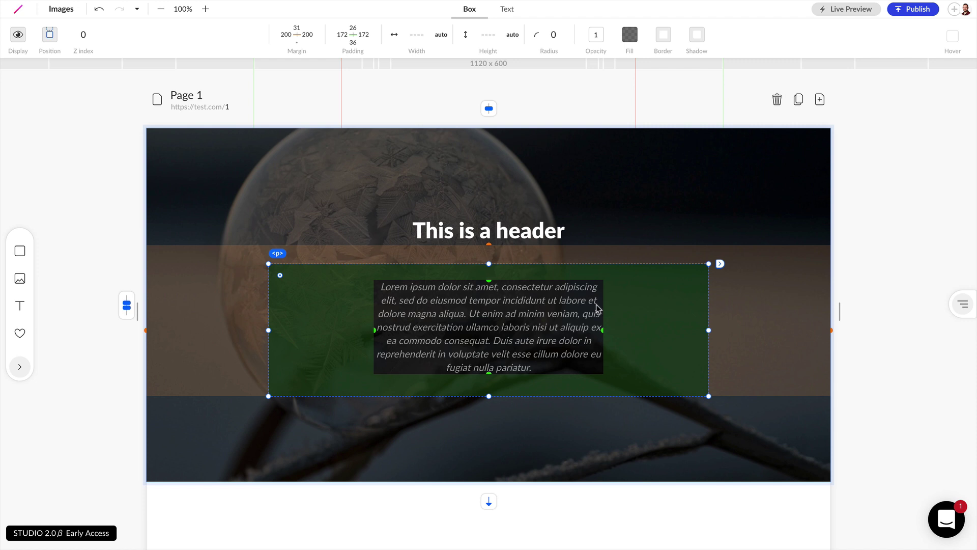
drag(613, 337, 696, 343)
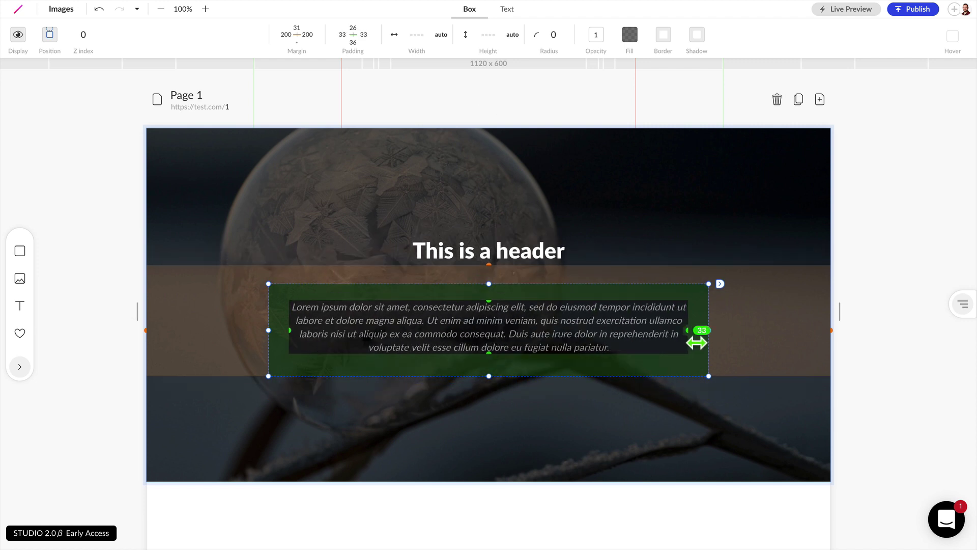
click(871, 230)
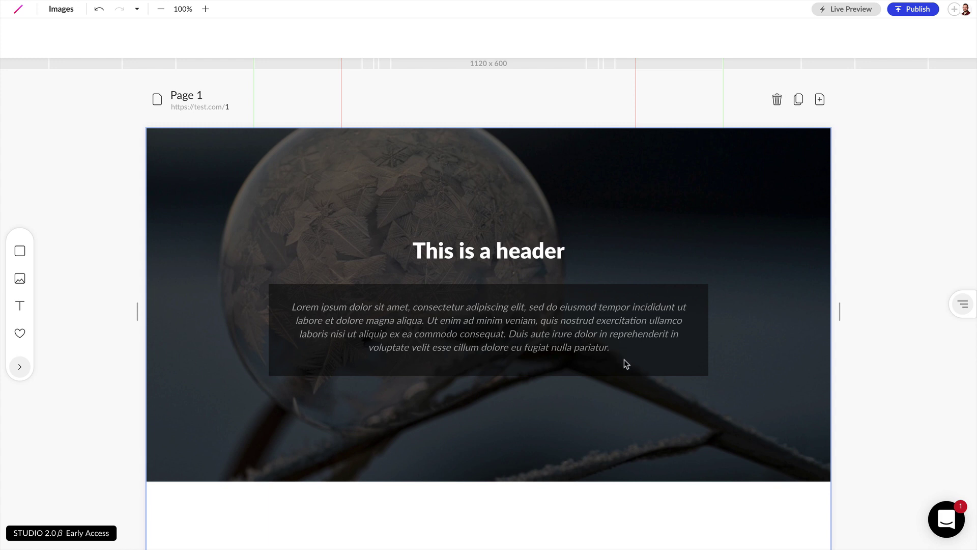
Step: Add a 1 px white border on all four sides of the paragraph box
click(602, 353)
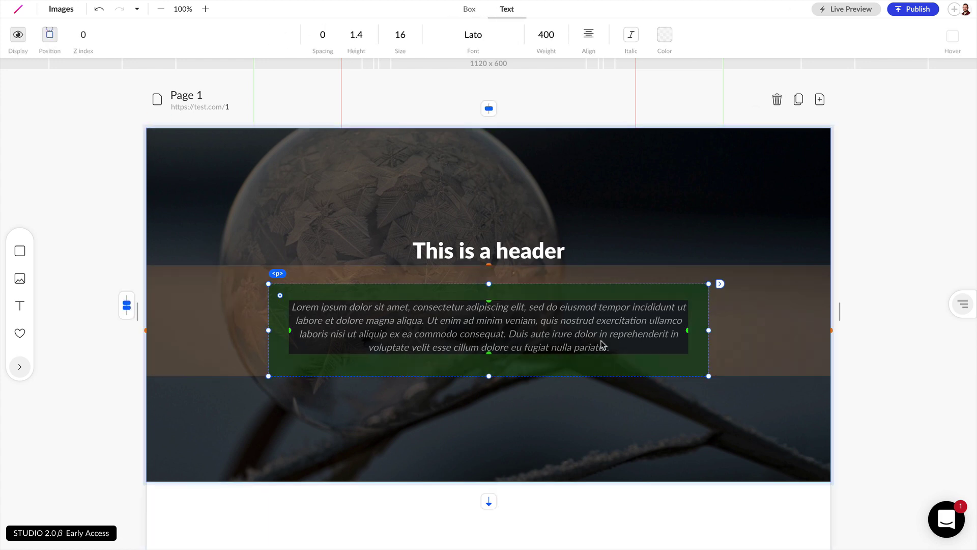
click(469, 10)
mouse_move(699, 47)
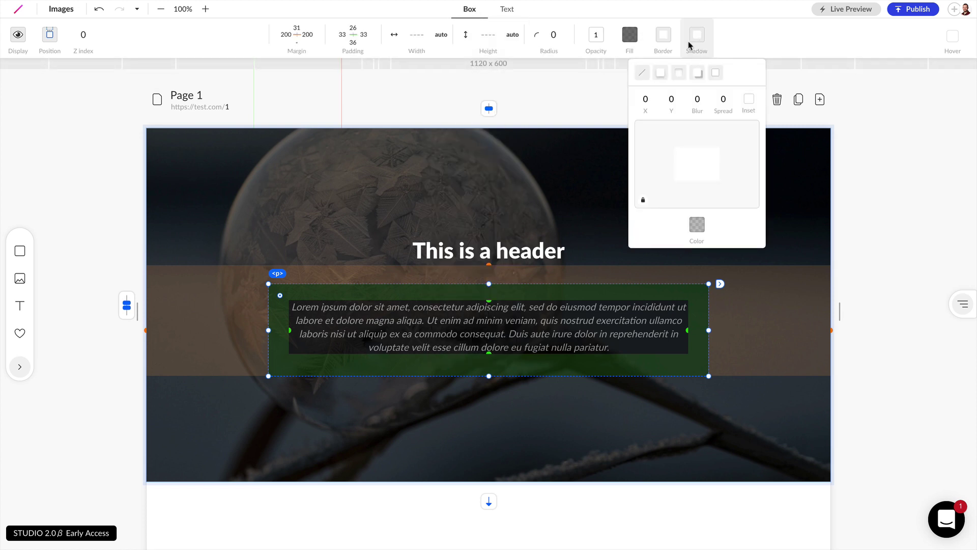
mouse_move(664, 39)
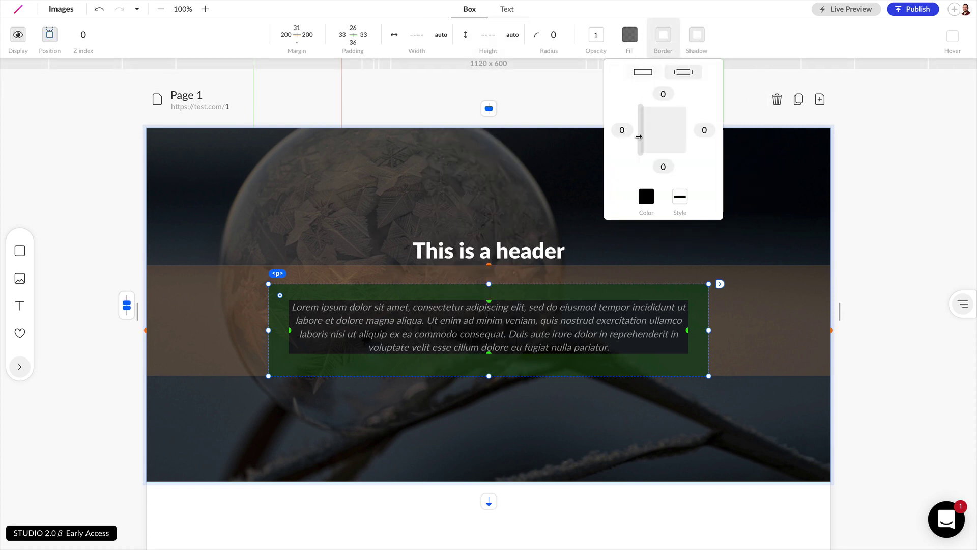
drag(639, 136, 621, 131)
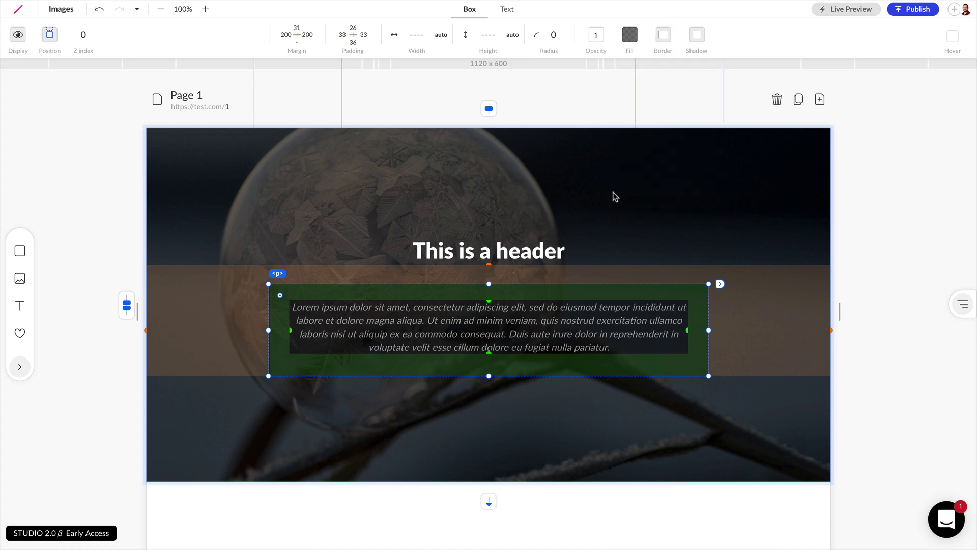
mouse_move(662, 39)
click(648, 198)
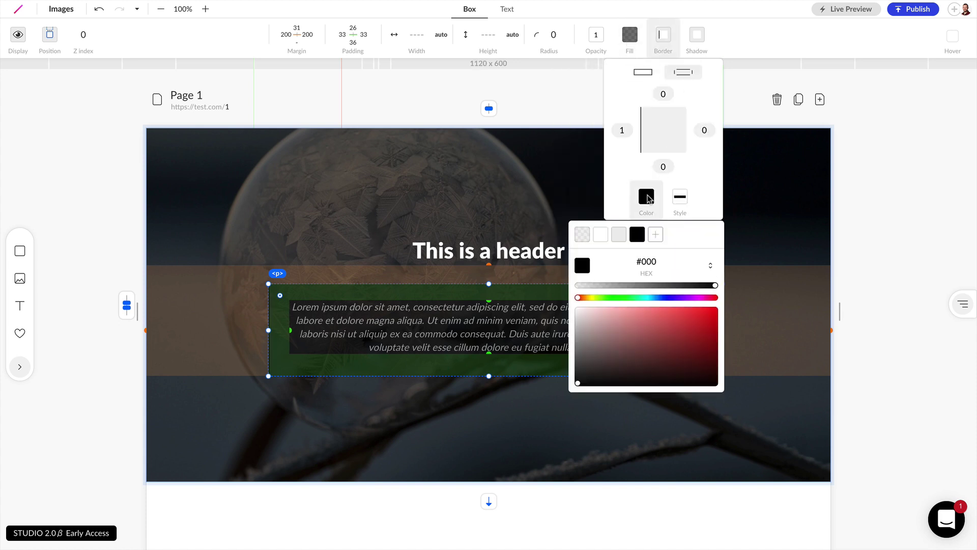
click(601, 235)
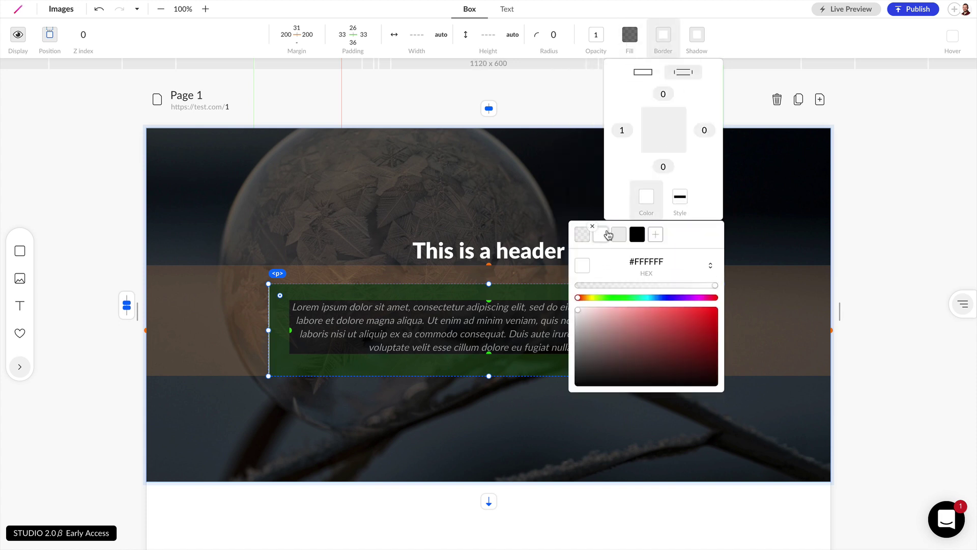
click(651, 81)
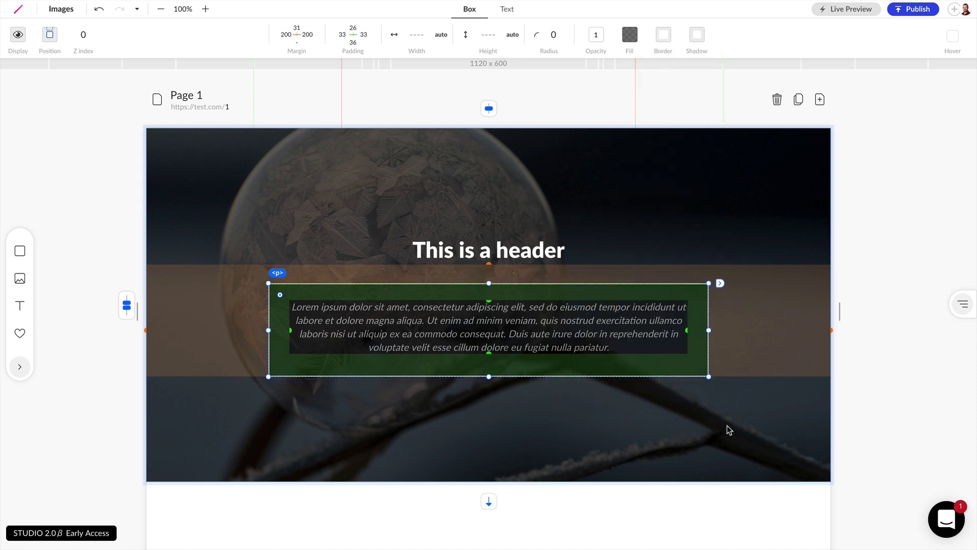
Step: Round the box corners to radius 20 and preview the finished panel
mouse_move(551, 35)
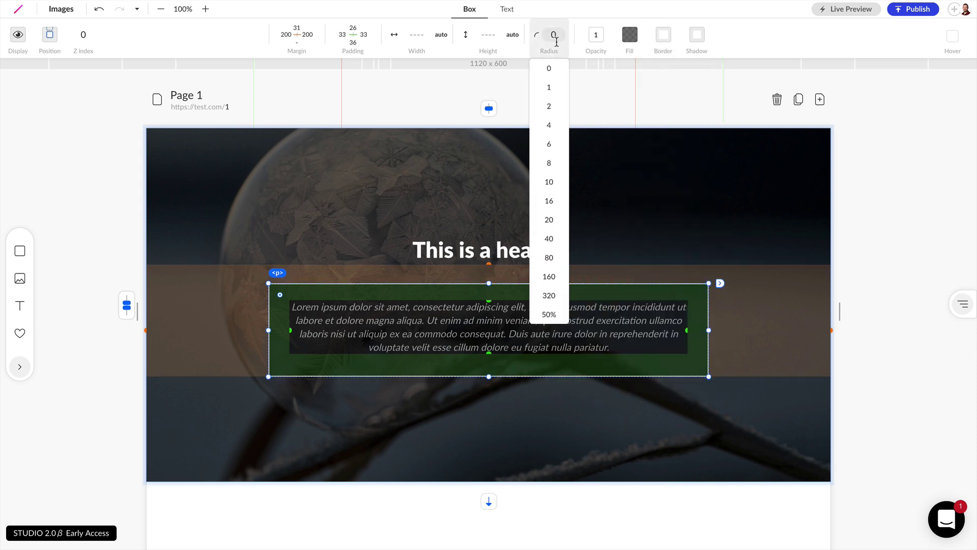
click(549, 221)
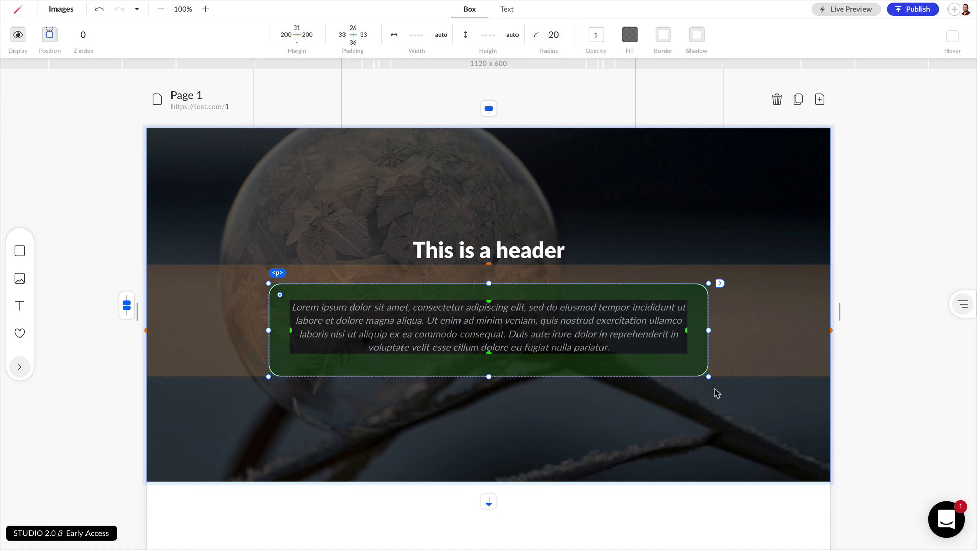
click(720, 394)
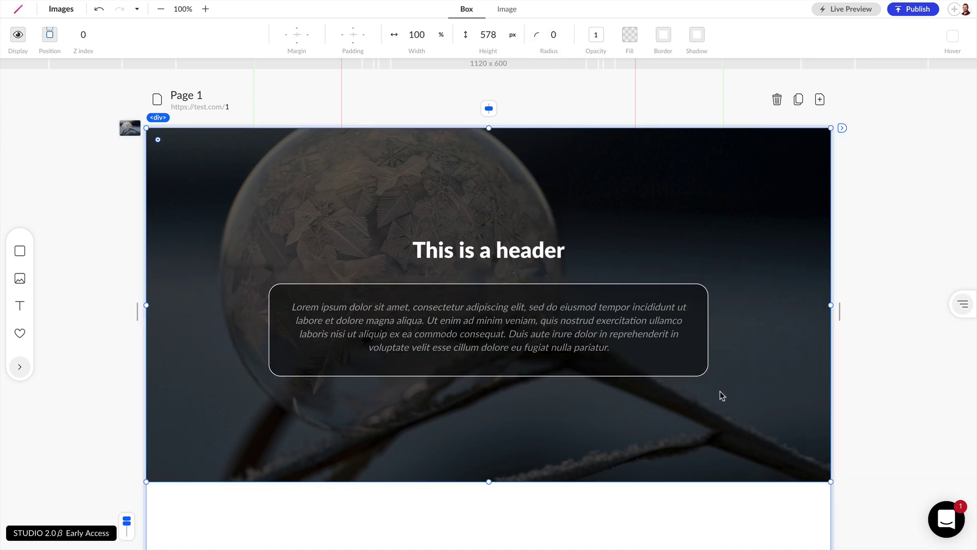